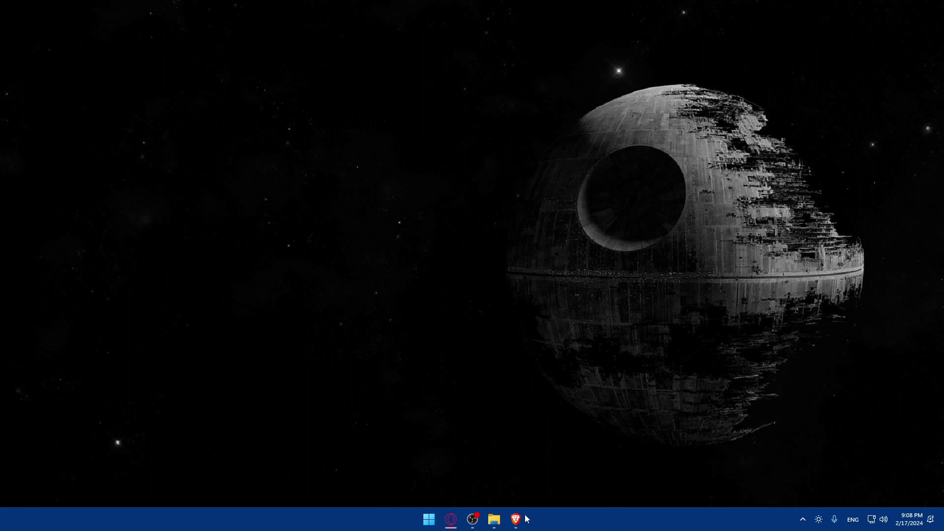
Move the Brave taskbar icon to the first slot and then back to its original place.
drag(517, 519, 445, 520)
drag(516, 521, 515, 520)
Bring up Brave and load webflow.com from the address bar.
click(521, 521)
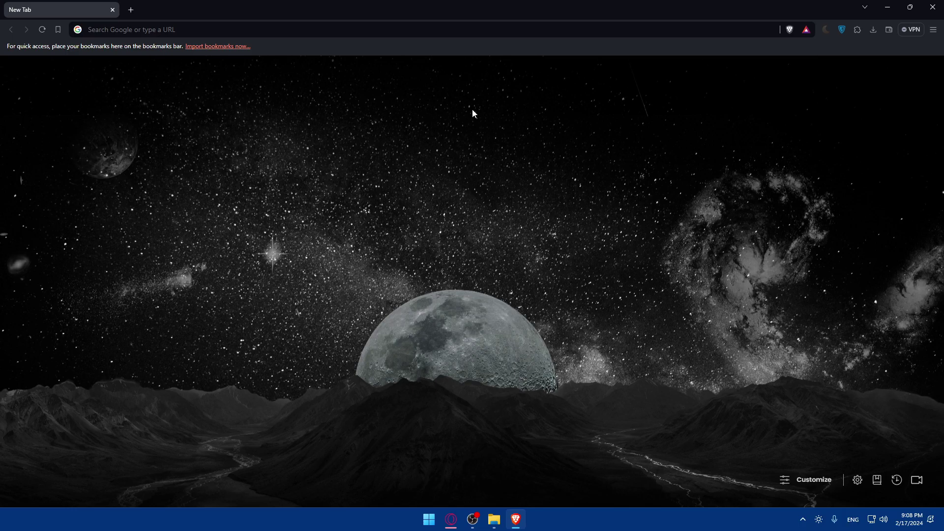
click(170, 30)
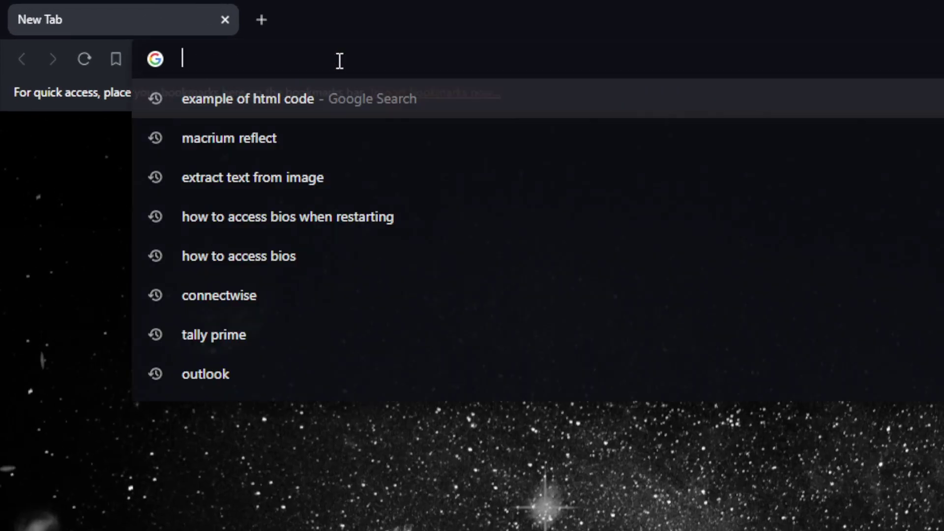
text(webflow.)
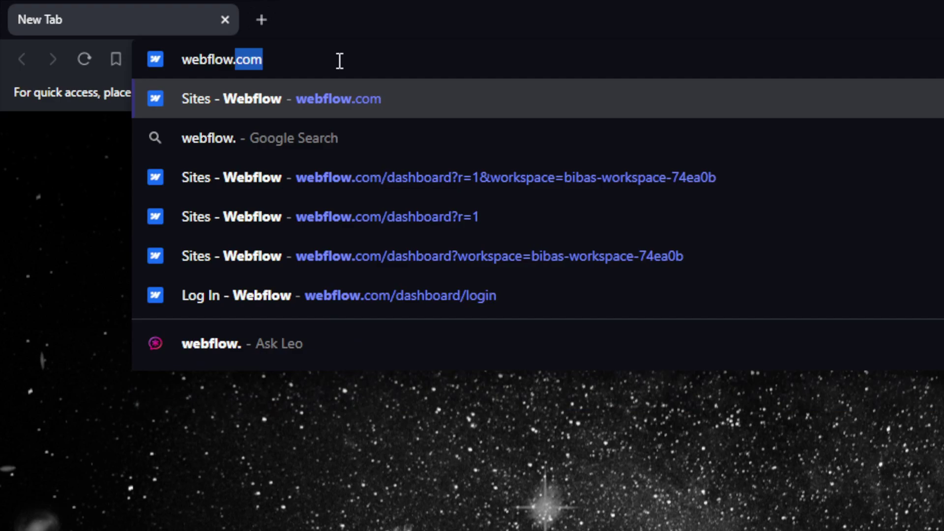
text(co)
key(Return)
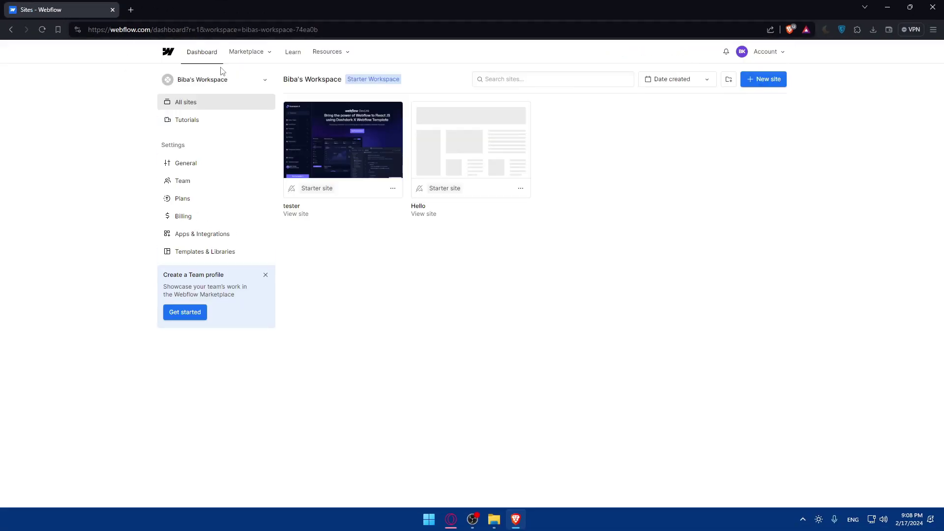
Open a new private window and load webflow.com there.
key(ctrl+shift+n)
text(we)
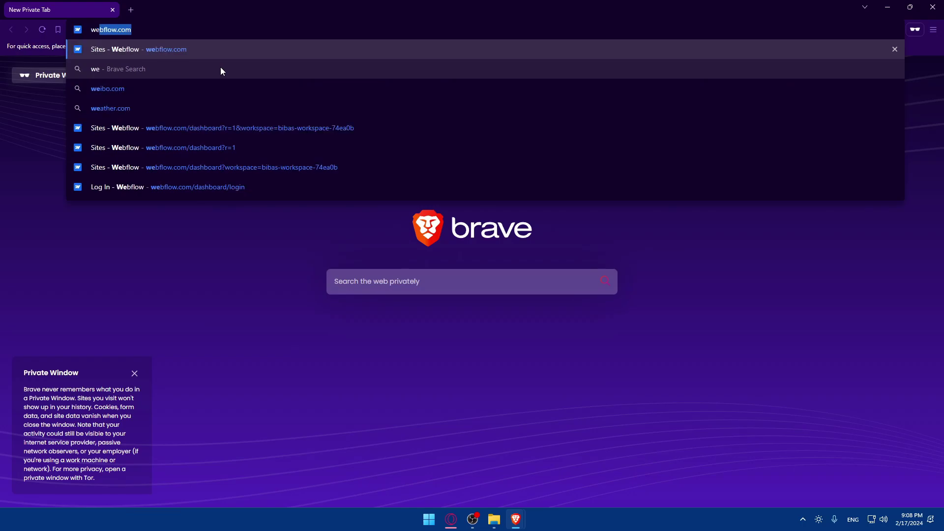
key(Return)
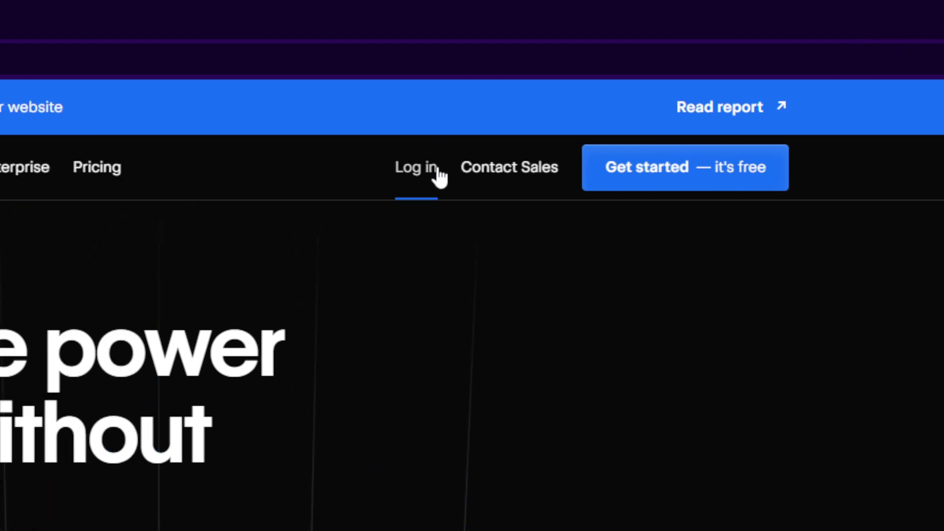
click(281, 170)
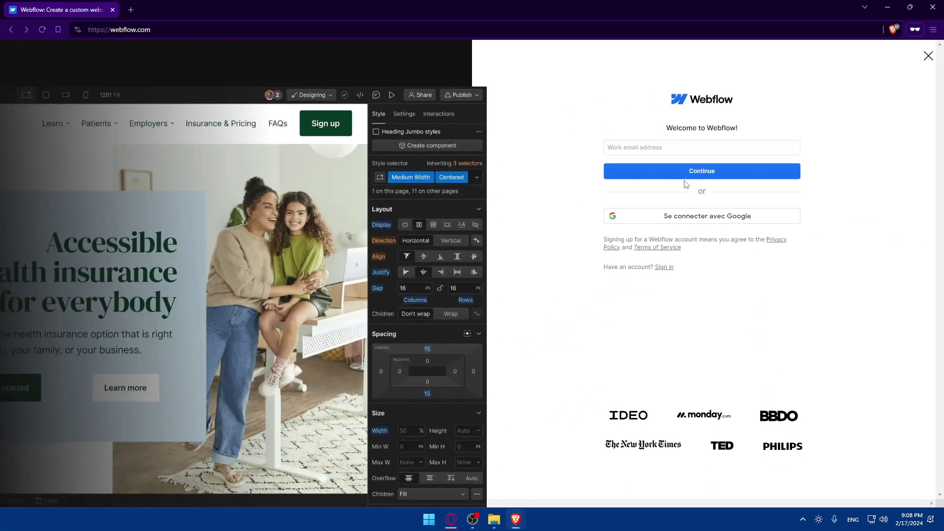
click(929, 56)
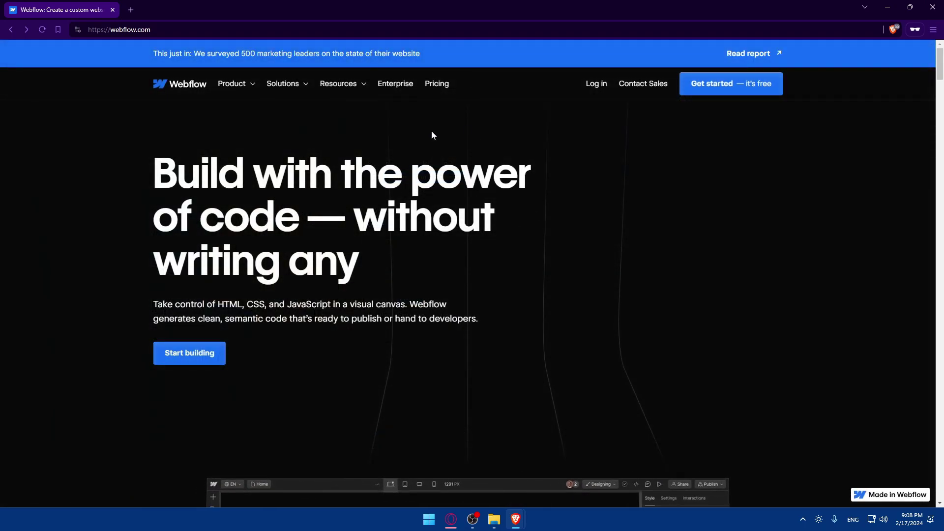
scroll(521, 193, down, 7)
scroll(517, 192, down, 15)
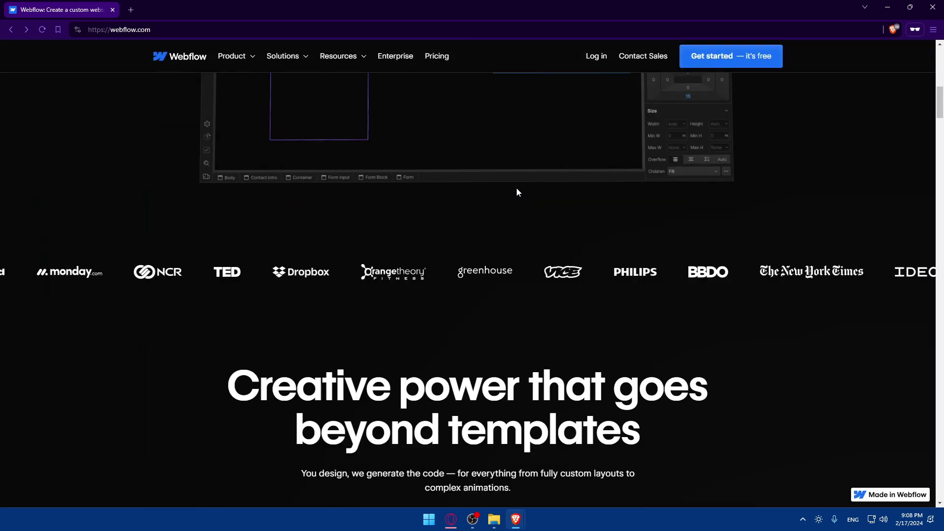
scroll(420, 207, down, 8)
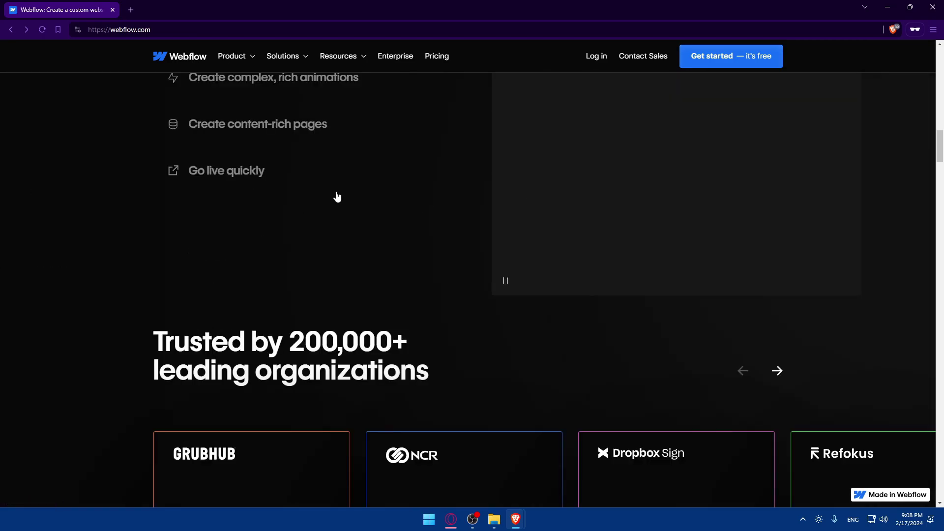
scroll(466, 206, down, 15)
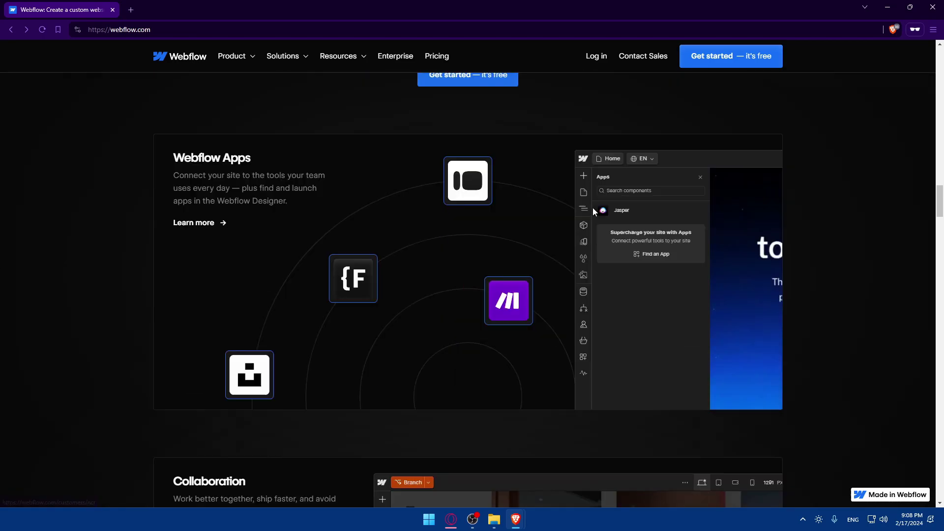
scroll(462, 246, down, 15)
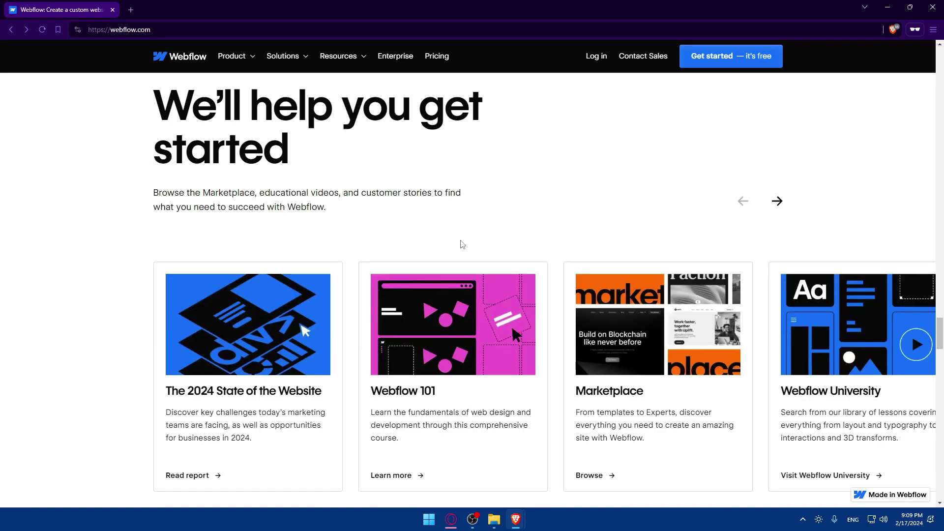
scroll(462, 244, up, 20)
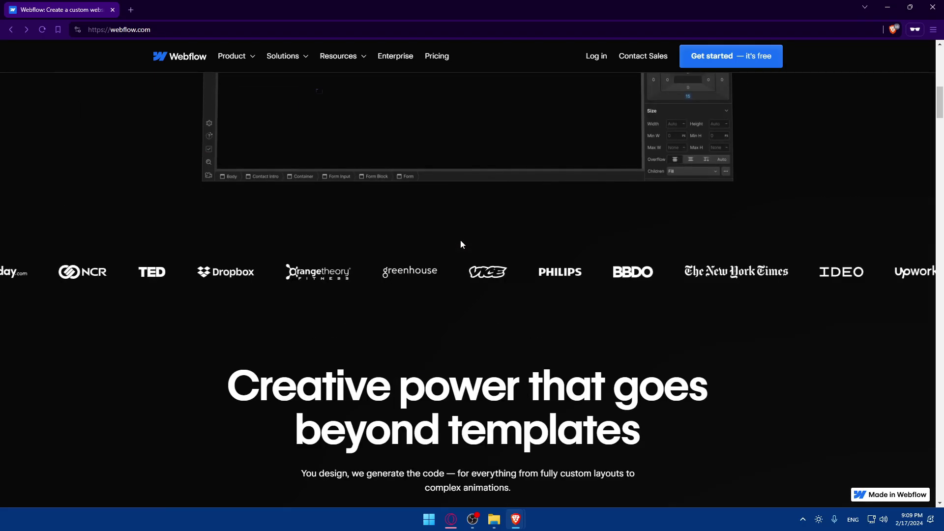
scroll(461, 241, up, 5)
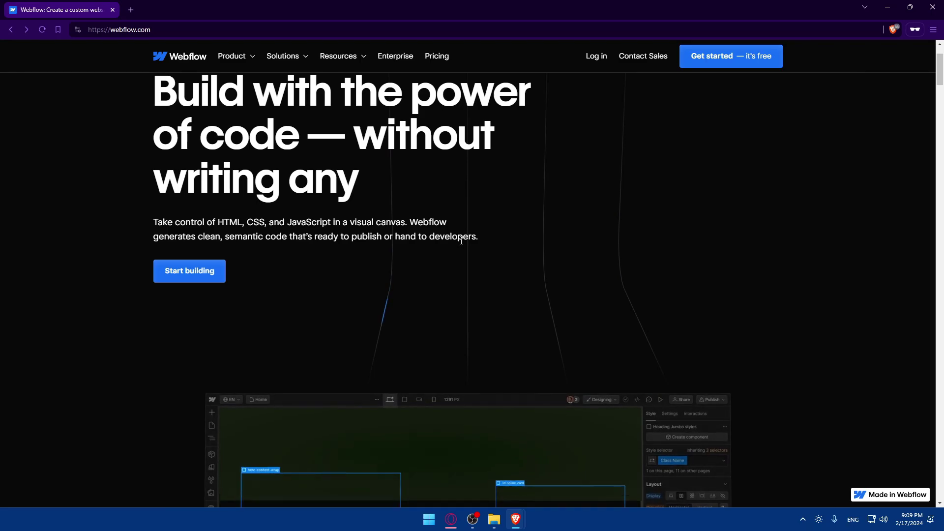
Open the Pricing page and show site plan prices billed monthly.
click(429, 58)
scroll(462, 211, down, 8)
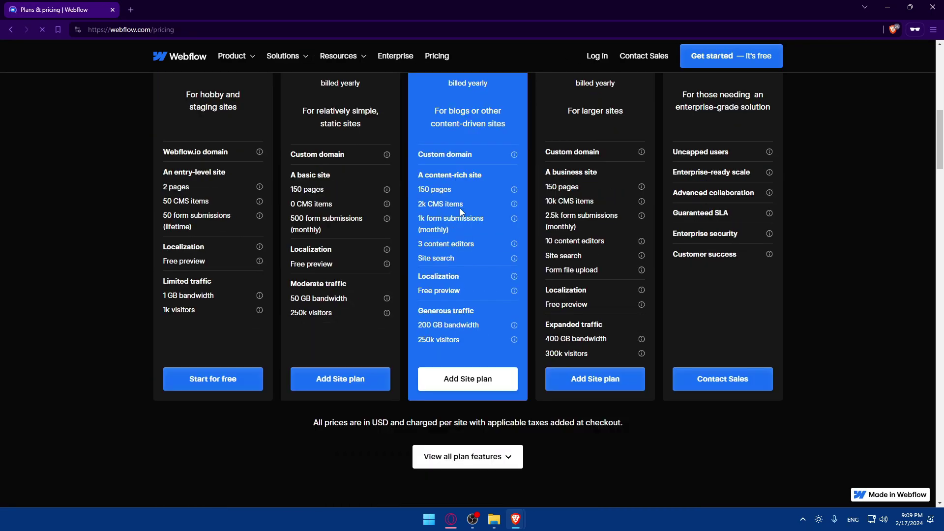
scroll(461, 211, up, 2)
scroll(459, 207, up, 4)
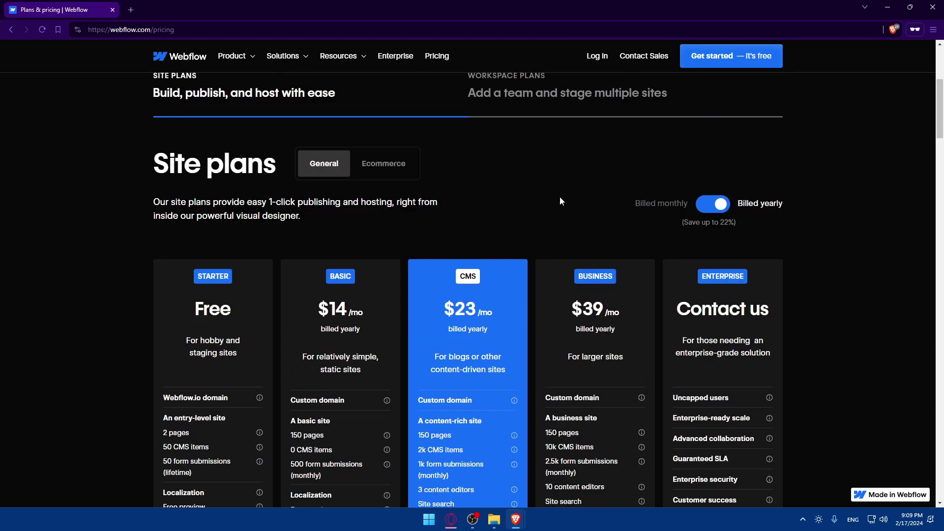
click(717, 209)
Compare Ecommerce plan prices billed monthly and yearly, then close the private window.
click(389, 163)
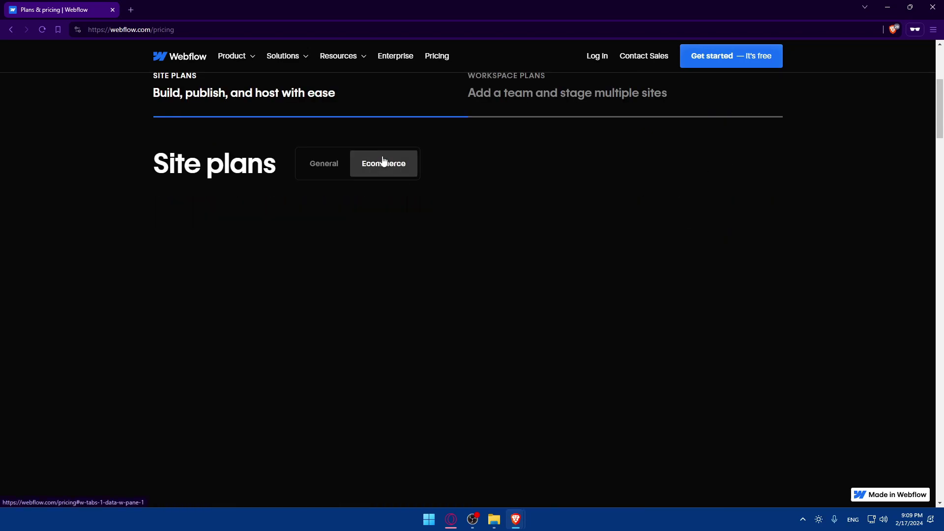
scroll(530, 177, down, 2)
click(712, 128)
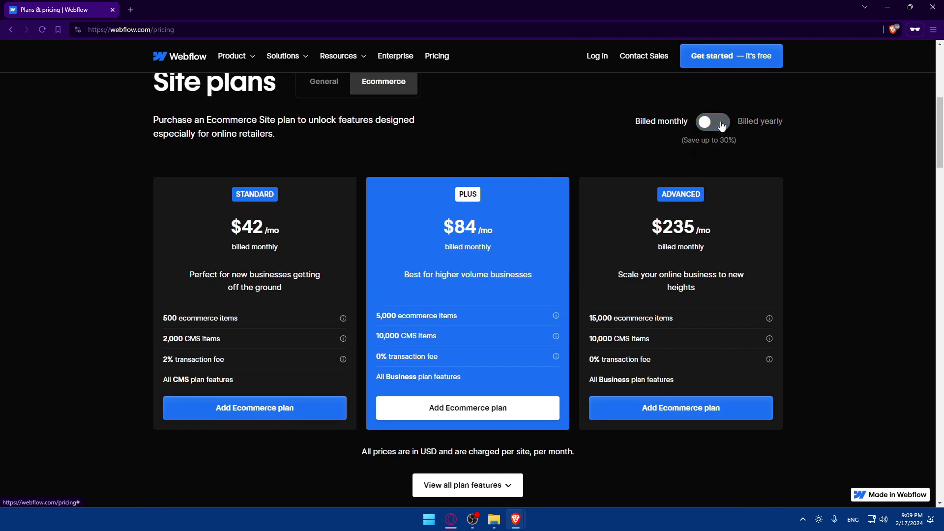
click(712, 128)
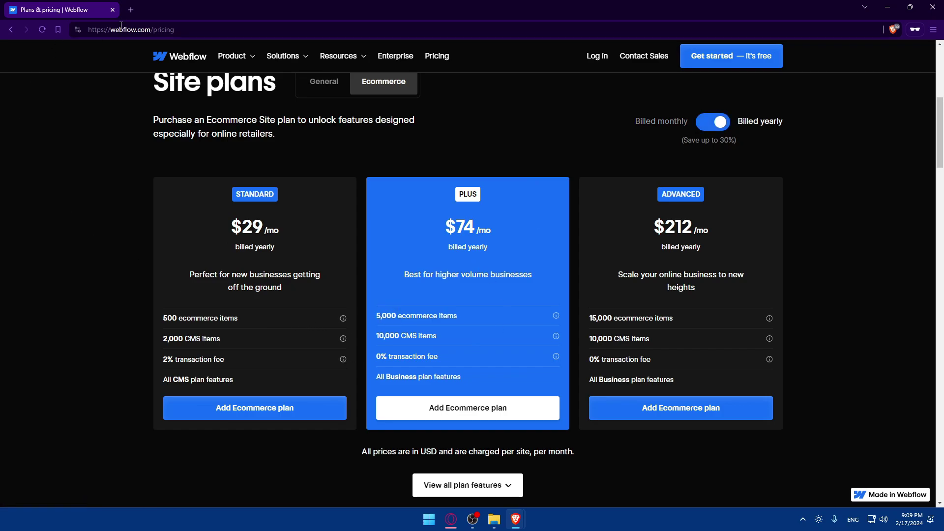
click(934, 6)
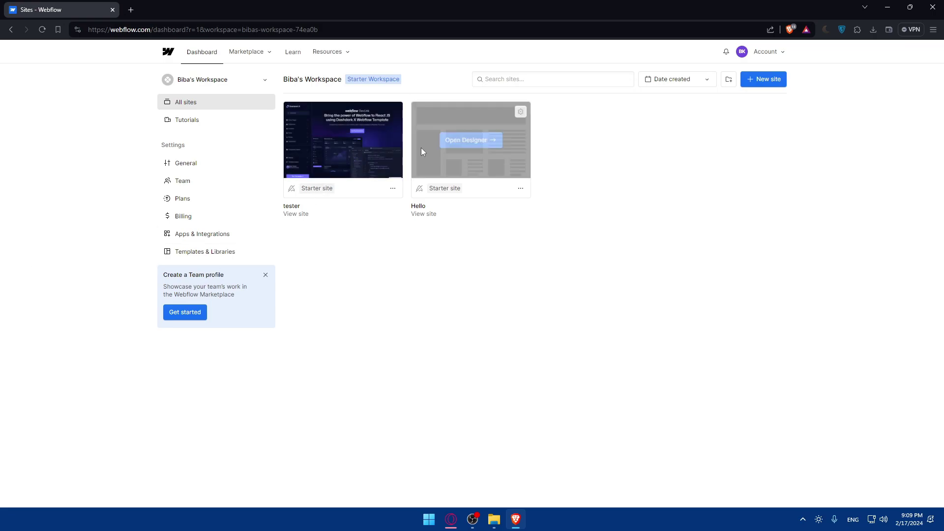
mouse_move(391, 143)
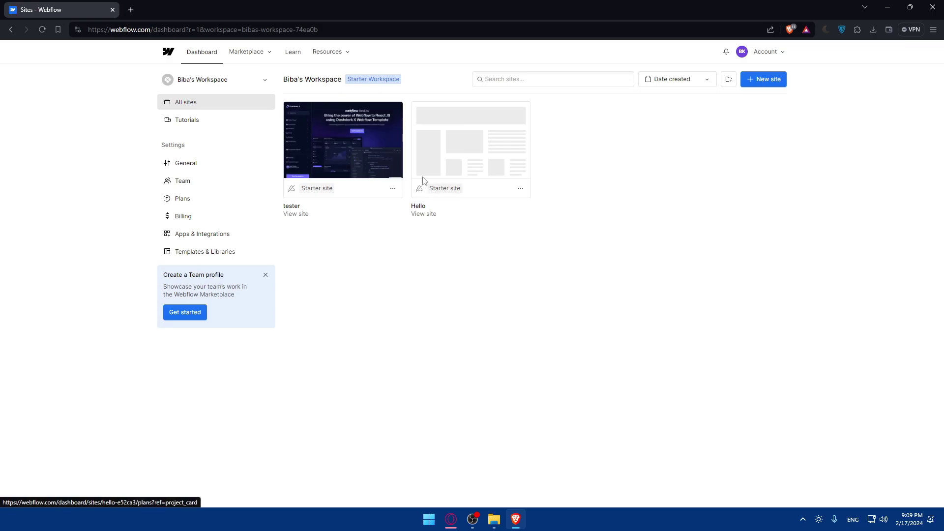
click(776, 82)
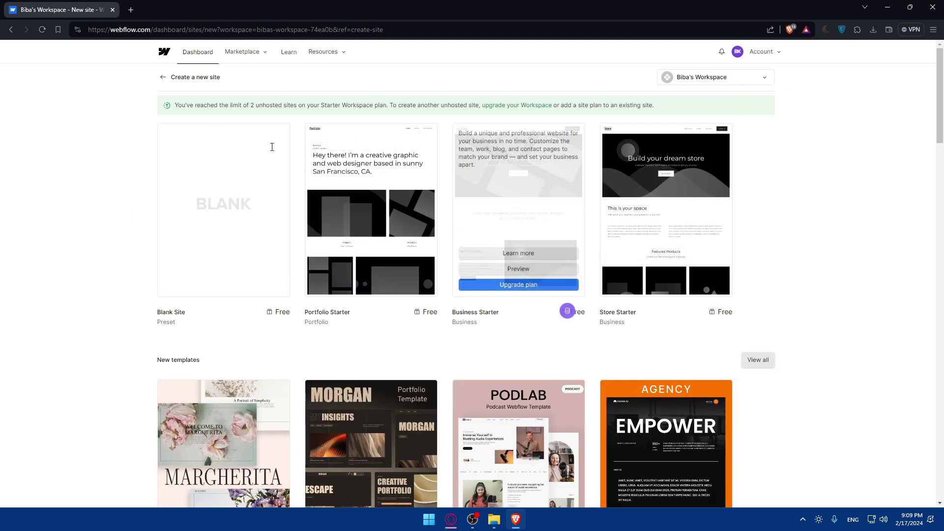
scroll(567, 278, down, 20)
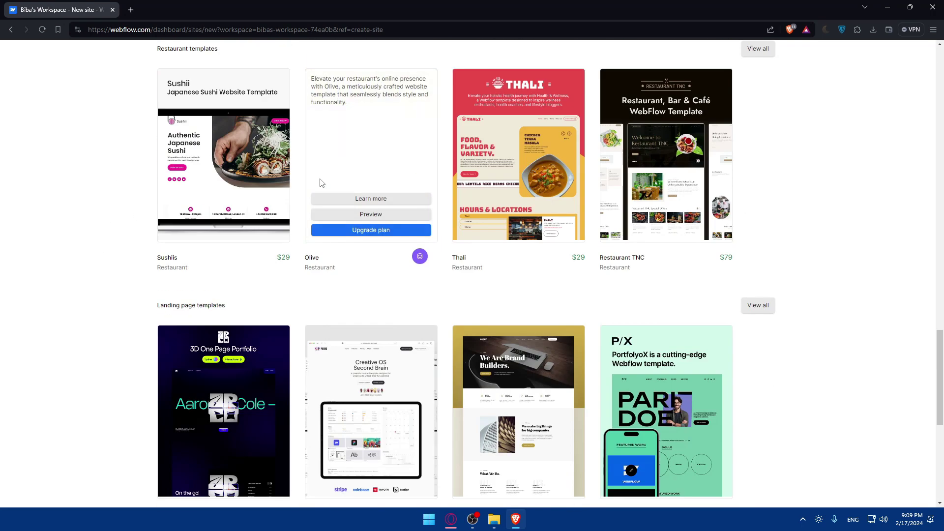
scroll(321, 179, up, 15)
scroll(321, 179, up, 12)
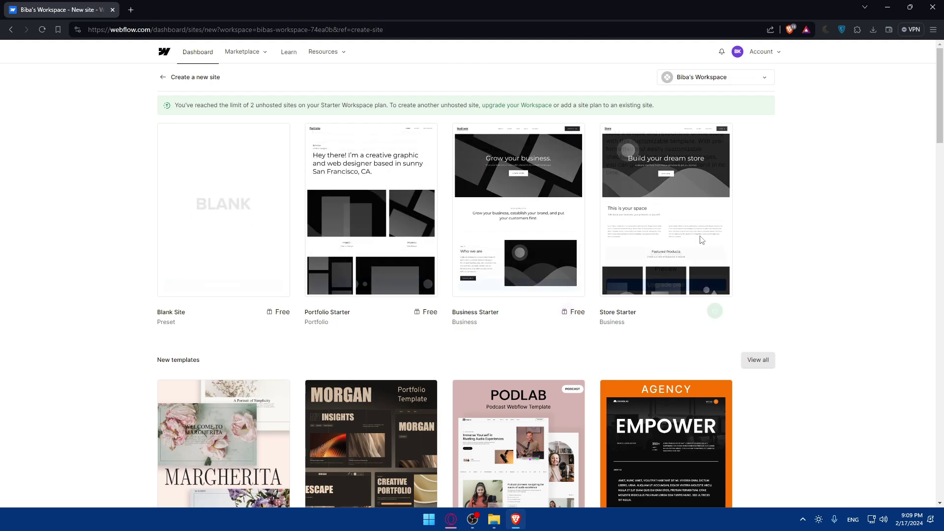
scroll(461, 157, down, 8)
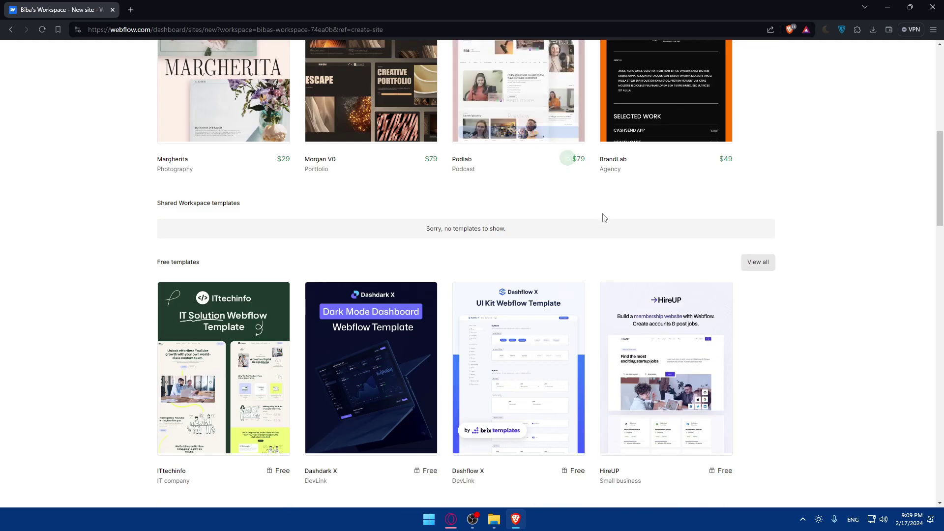
scroll(762, 192, down, 2)
click(762, 184)
scroll(420, 168, down, 20)
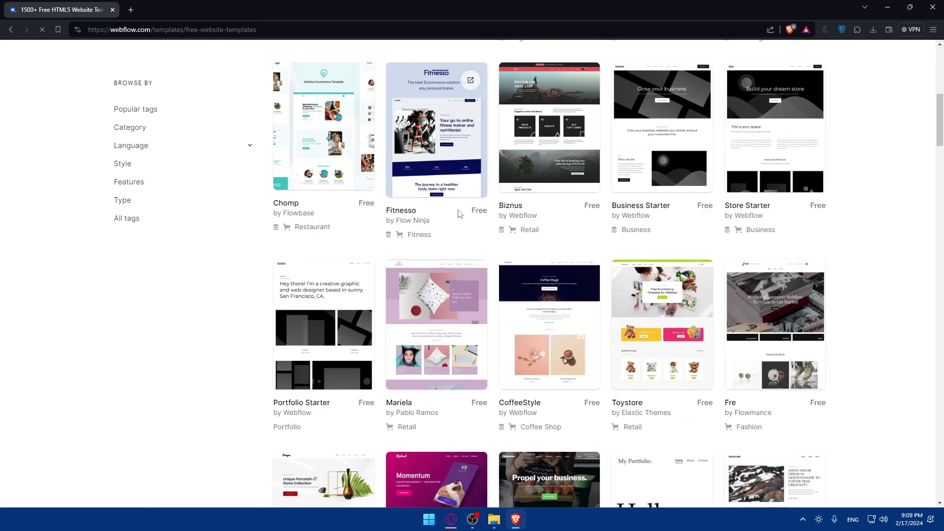
scroll(626, 196, down, 7)
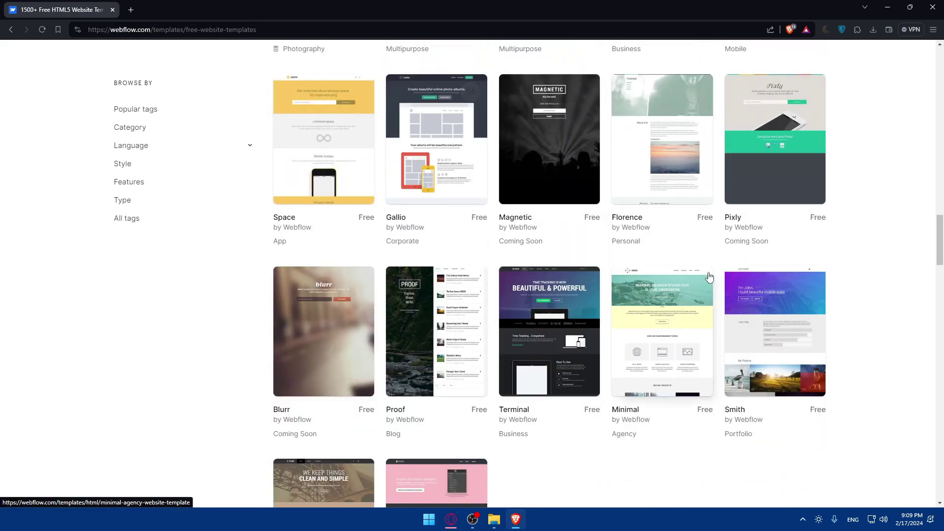
key(alt+Left)
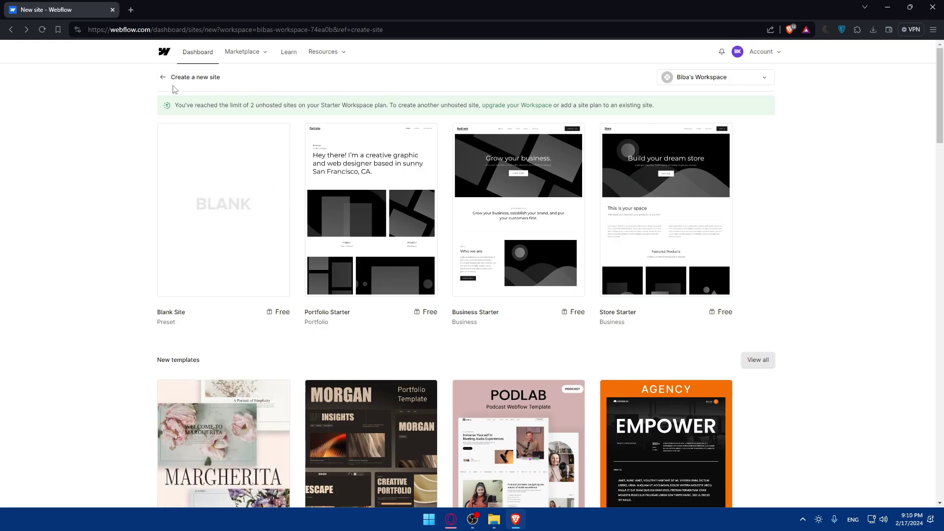
click(164, 81)
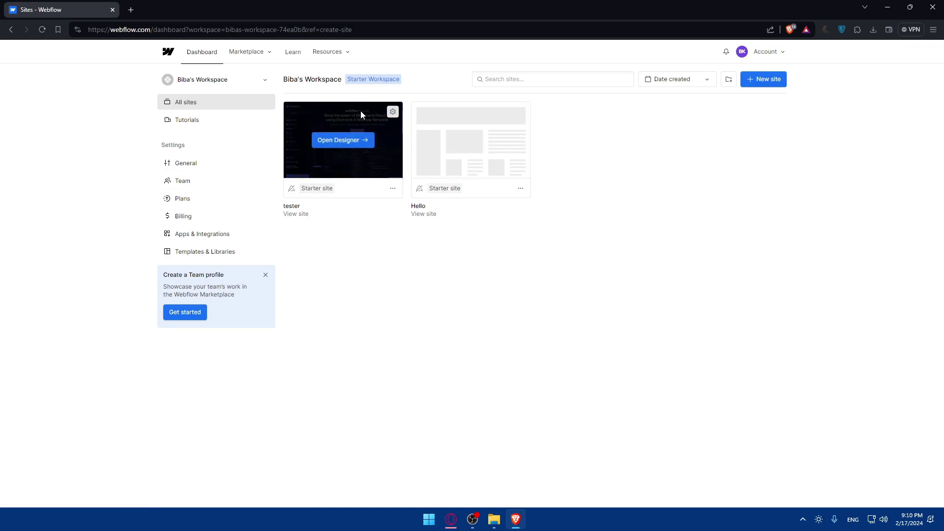
Open tester's Settings from its card's ... menu and launch the Transfer site dialog.
click(393, 188)
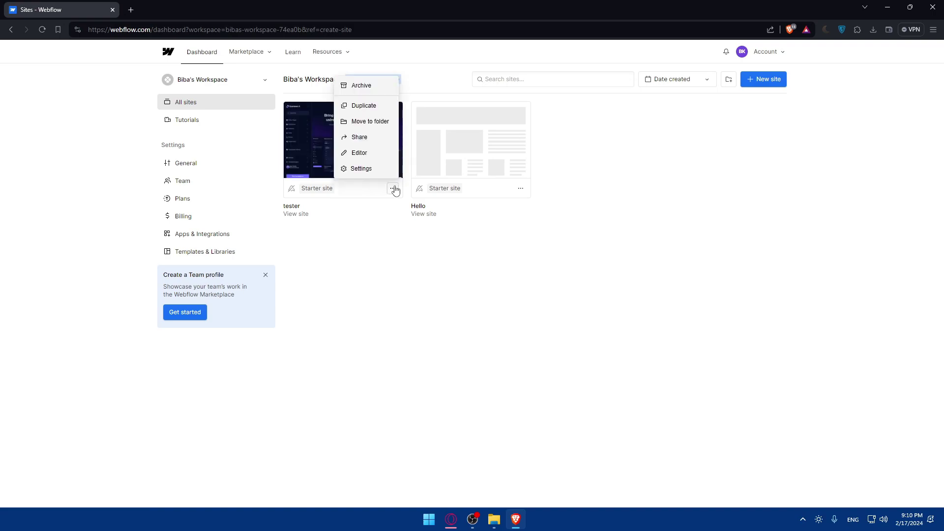
click(361, 169)
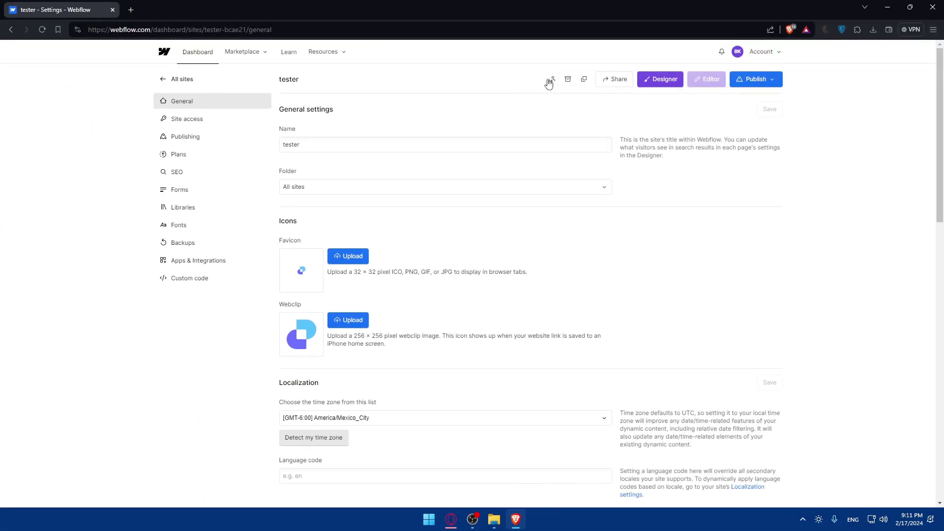
click(551, 81)
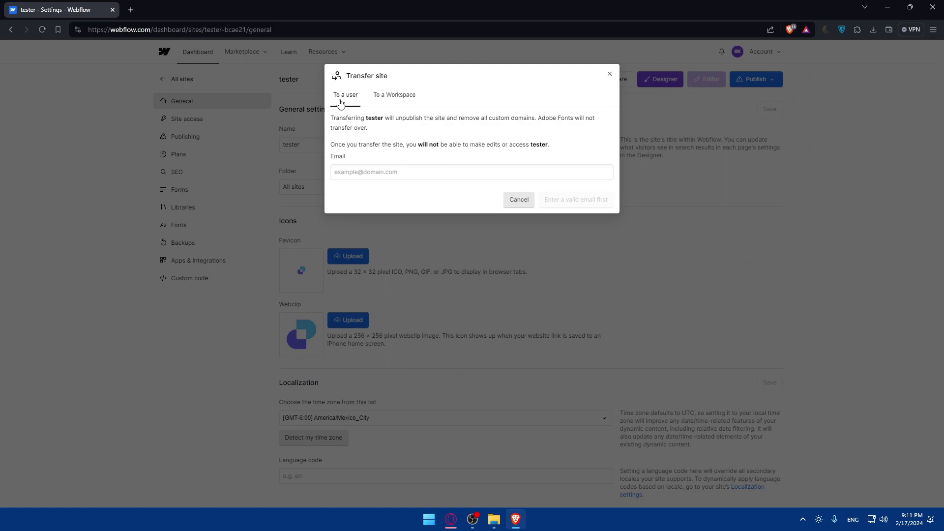
Check the Workspace dropdown under 'To a Workspace', then return to 'To a user'.
click(386, 100)
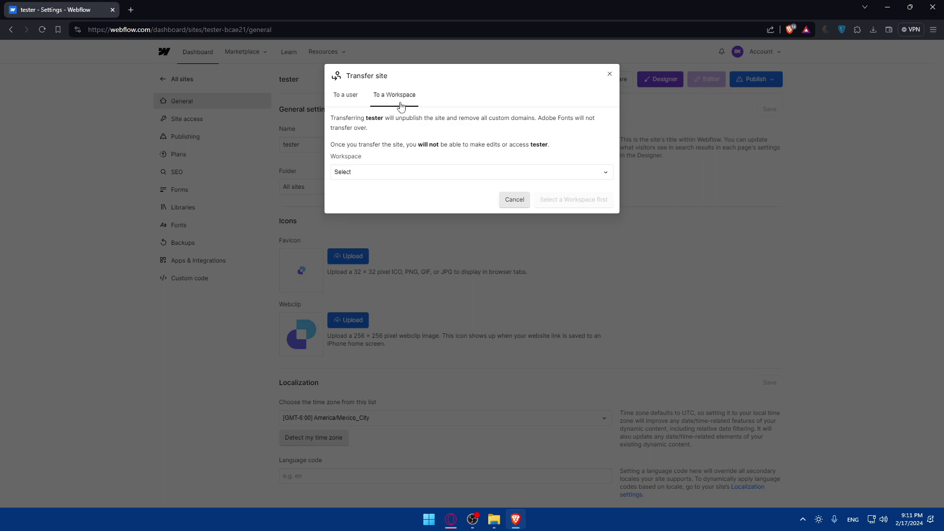
click(389, 172)
click(388, 173)
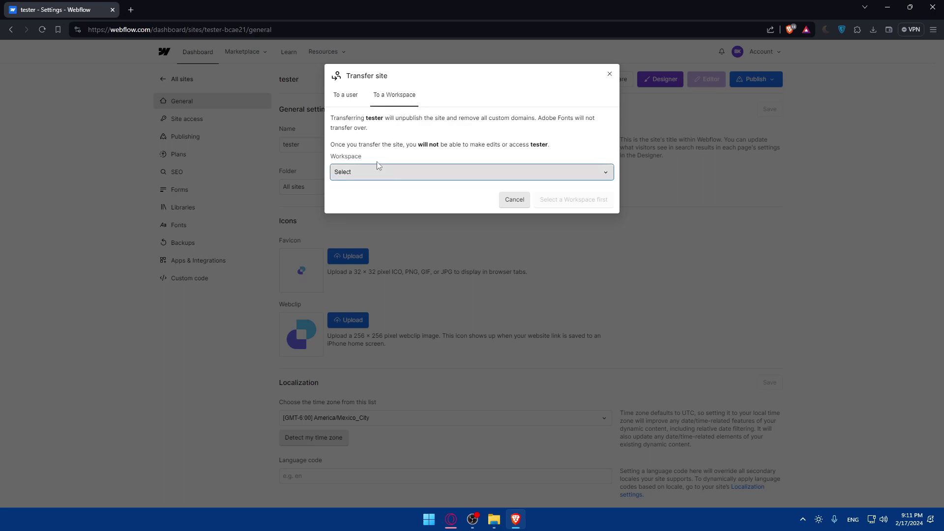
click(345, 95)
Highlight the unpublishing warning and the no-edits note, then focus the recipient e-mail field.
drag(331, 119, 510, 123)
click(379, 128)
click(511, 123)
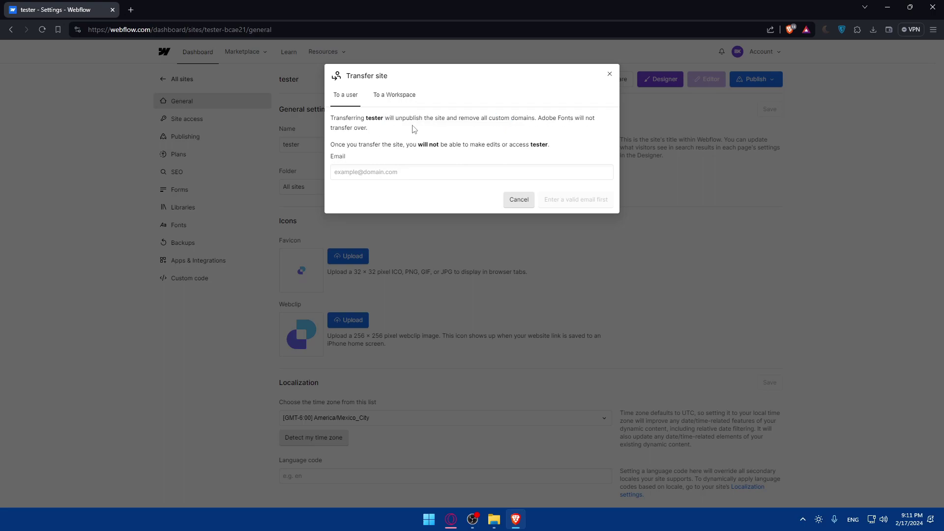
drag(331, 144, 438, 144)
click(424, 145)
click(419, 156)
Toggle back to 'To a Workspace' and confirm its workspace list offers nothing to choose.
click(398, 96)
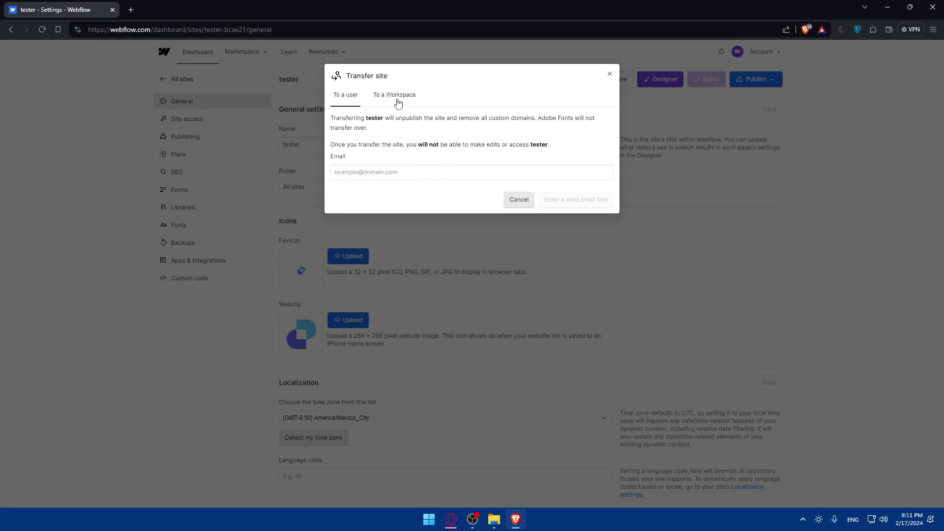
click(356, 102)
click(368, 175)
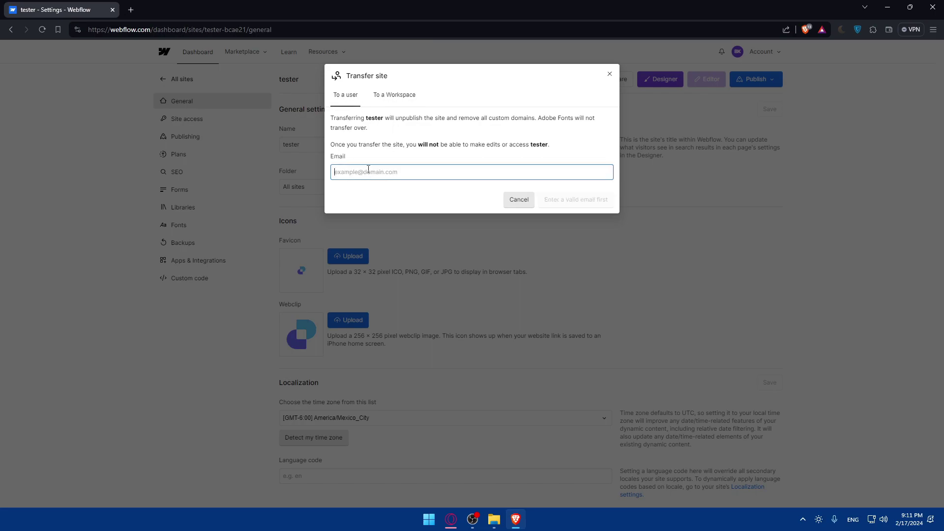
click(393, 95)
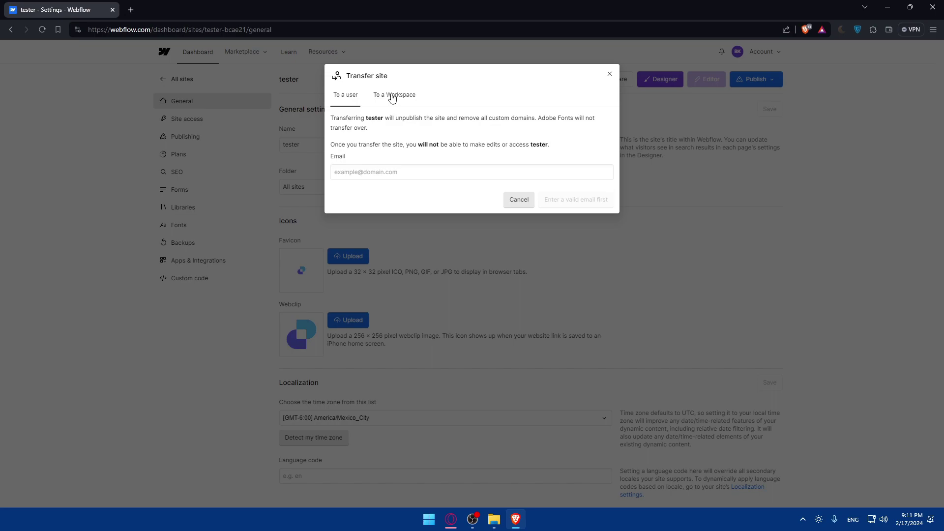
click(364, 168)
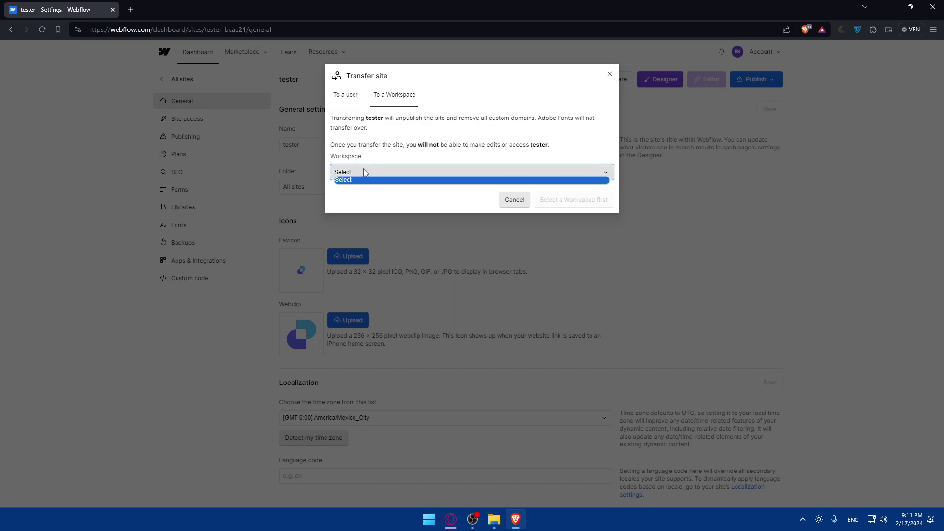
click(364, 169)
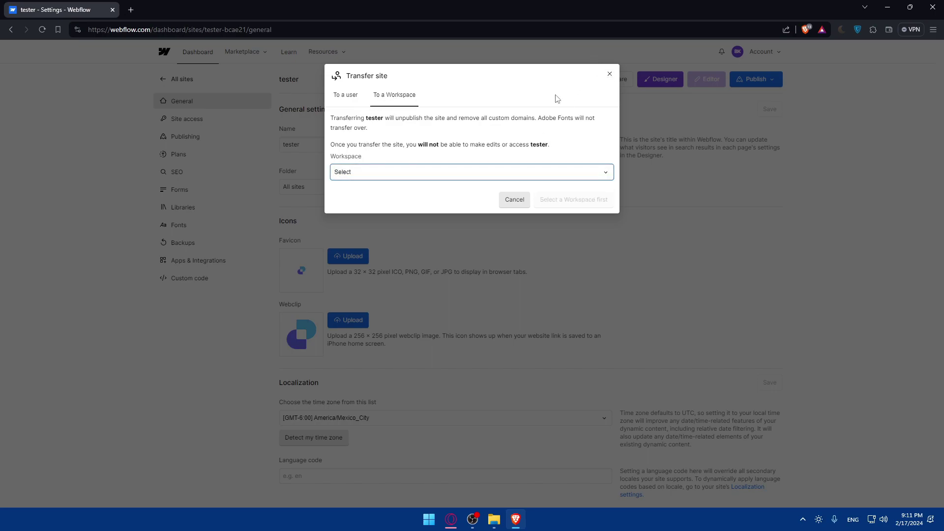
click(367, 173)
click(361, 181)
Enter the recipient's e-mail under 'To a user', fix the typo, and send the transfer.
click(352, 101)
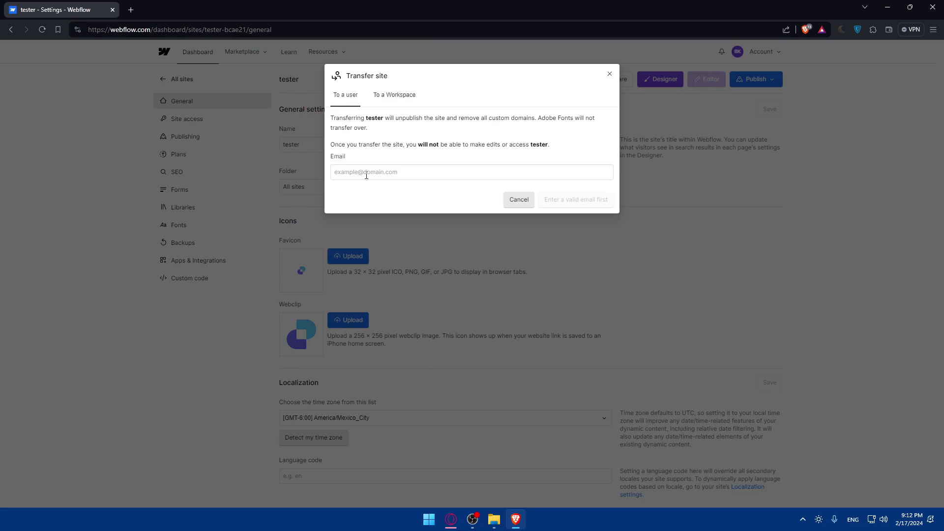
click(366, 175)
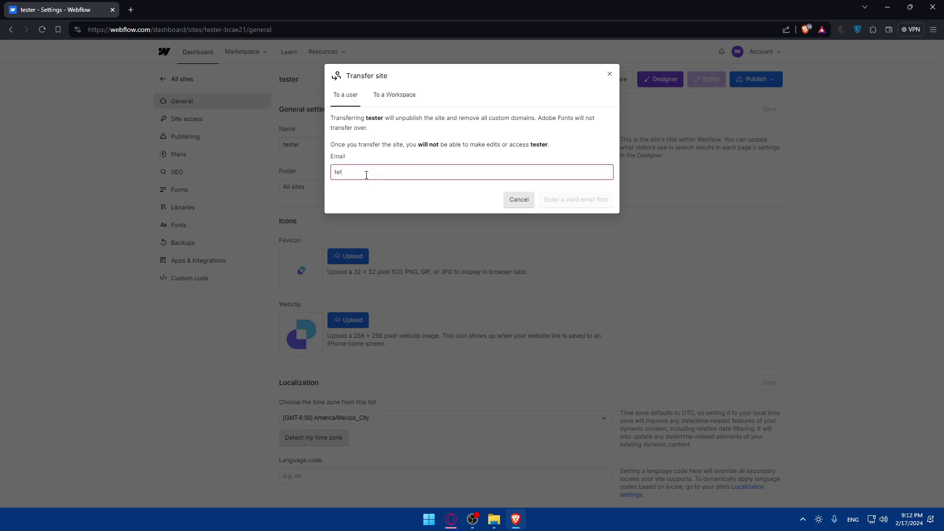
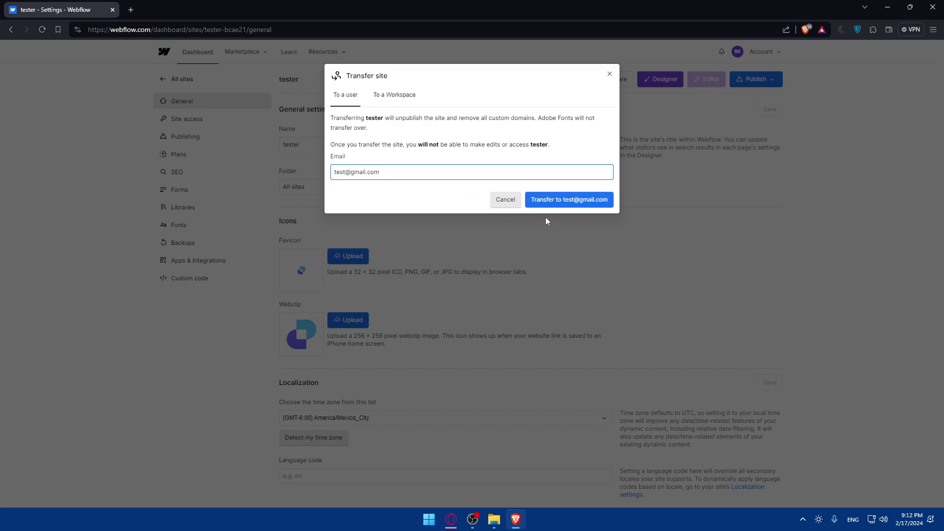
click(550, 203)
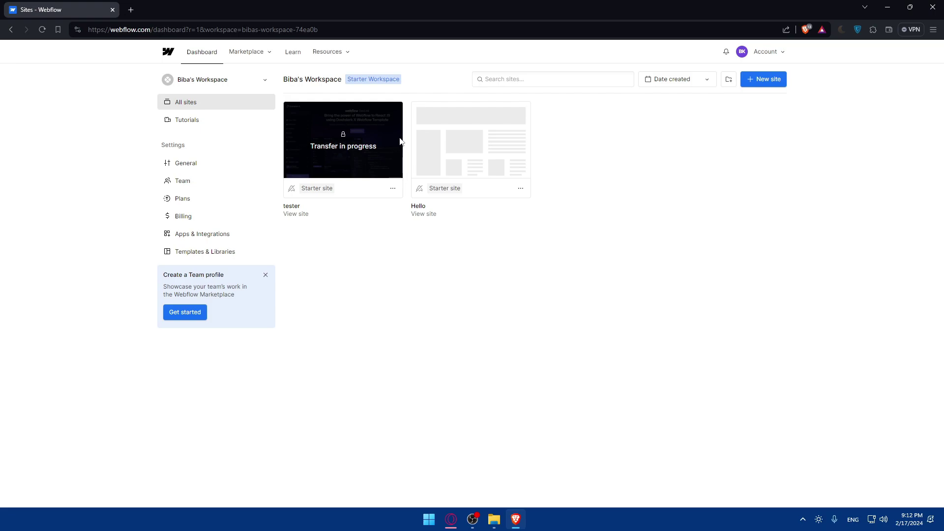
Highlight tester's Transfer in progress label and check its options menu without cancelling.
triple_click(343, 145)
click(393, 189)
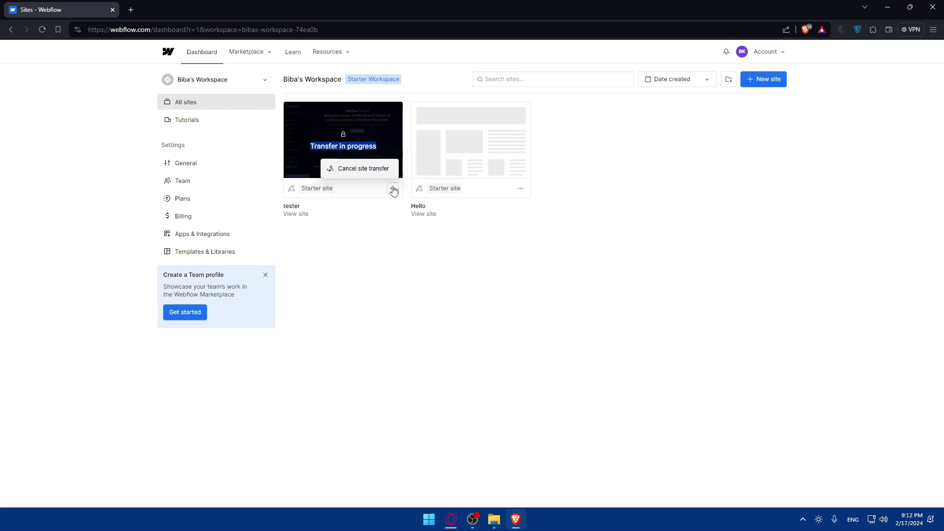
click(376, 228)
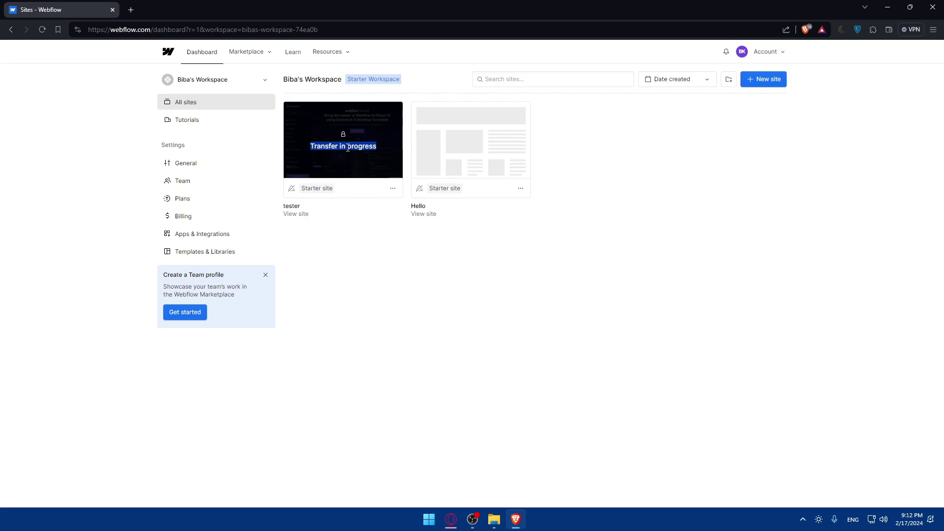
click(362, 181)
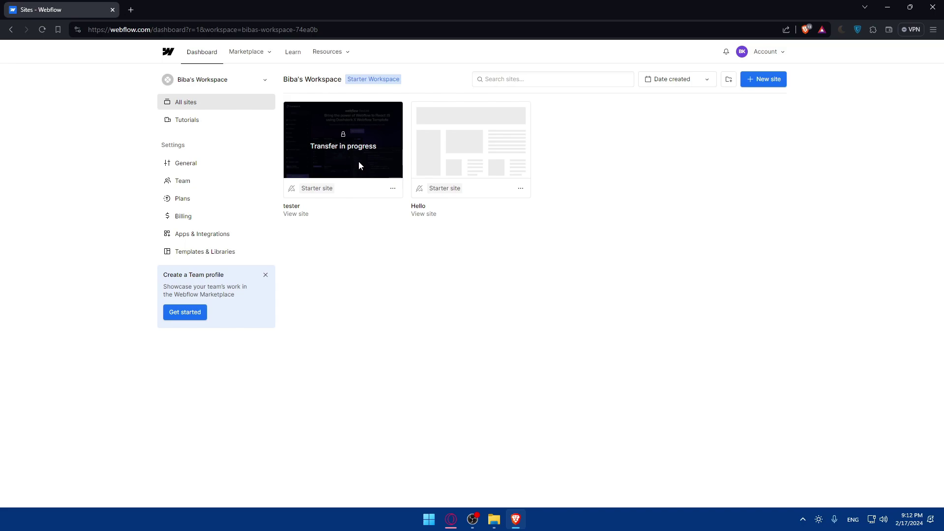
drag(377, 146, 311, 147)
click(314, 148)
Choose 'Cancel site transfer' from tester's card menu, then reopen that menu.
drag(315, 148, 367, 150)
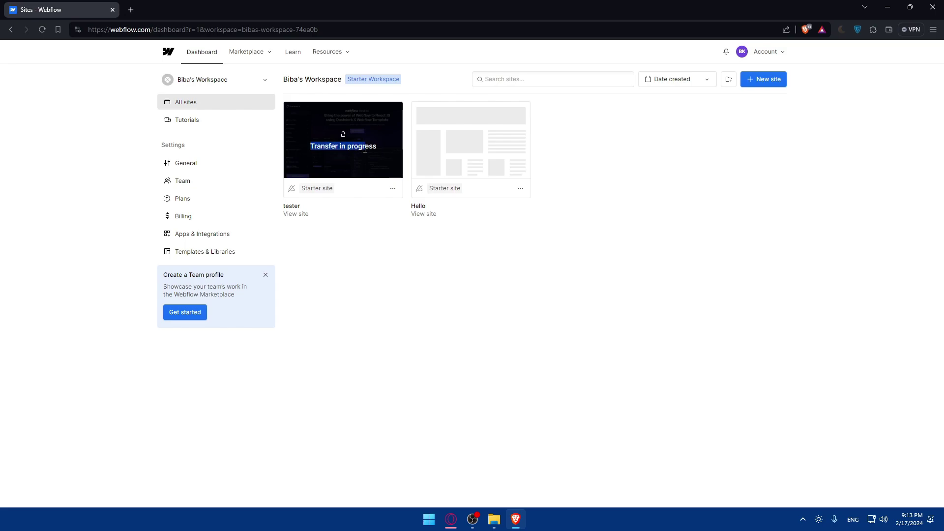
click(367, 157)
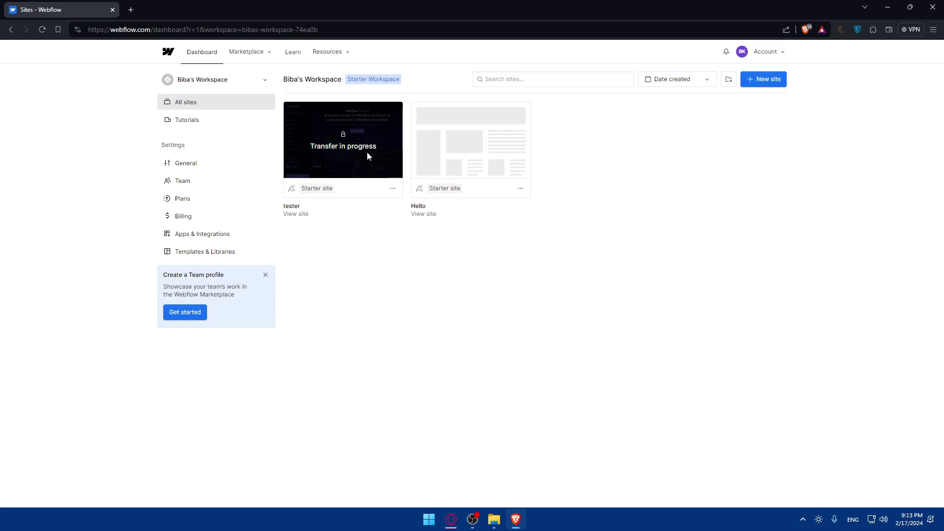
click(393, 189)
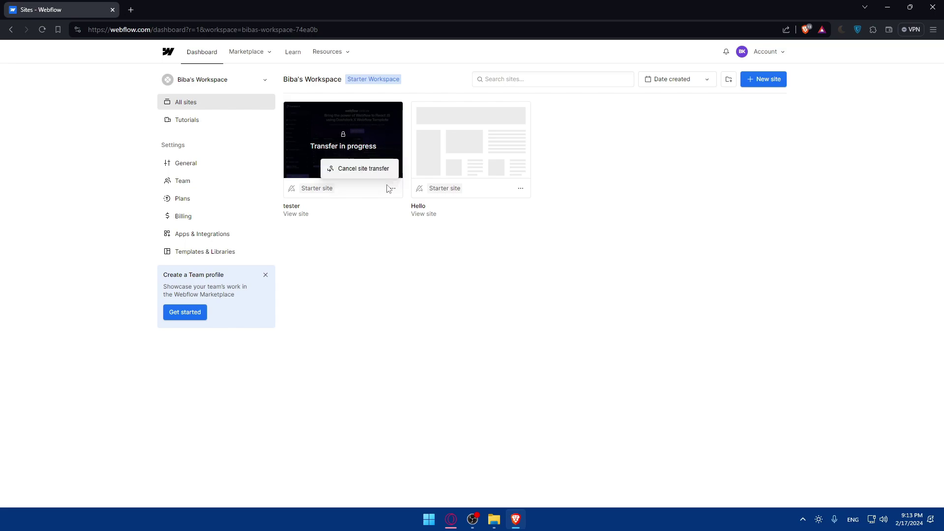
click(379, 168)
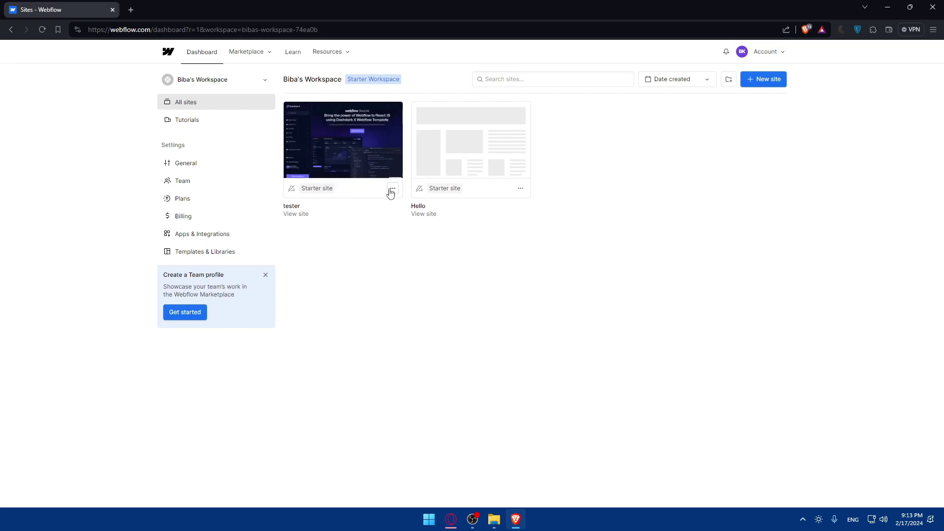
click(392, 188)
Open tester's settings and check the Transfer site dialog twice without transferring.
click(362, 169)
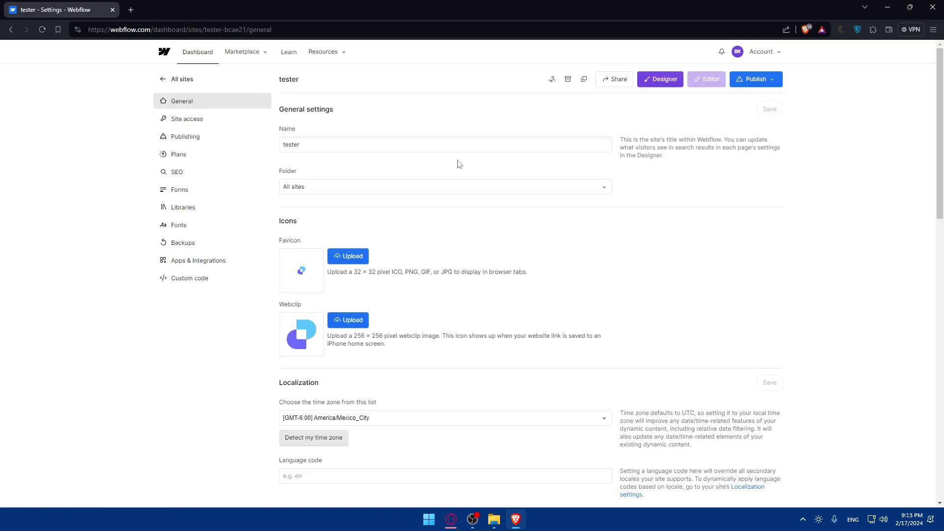
click(553, 81)
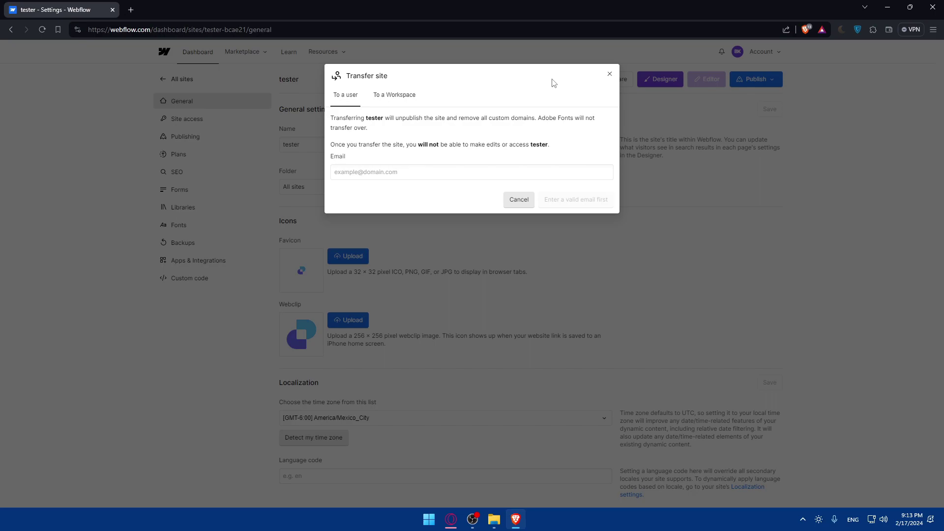
click(609, 74)
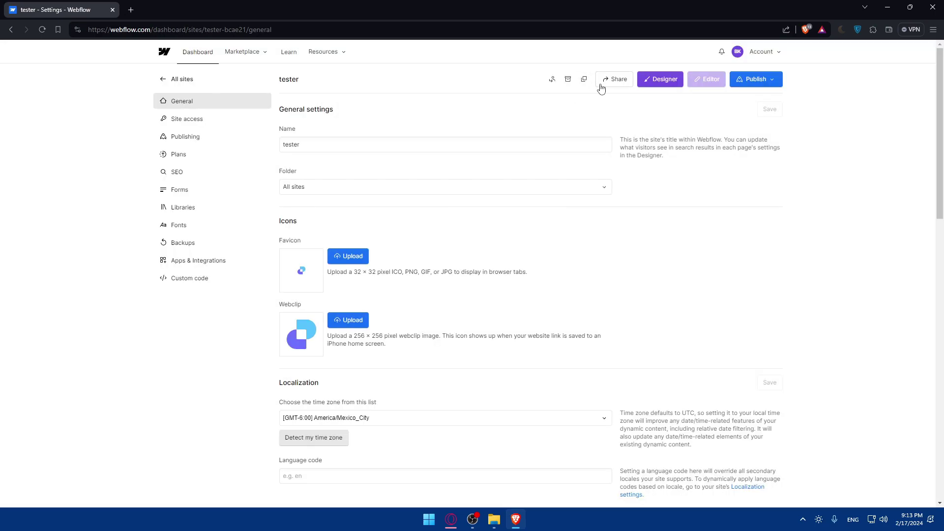
click(553, 80)
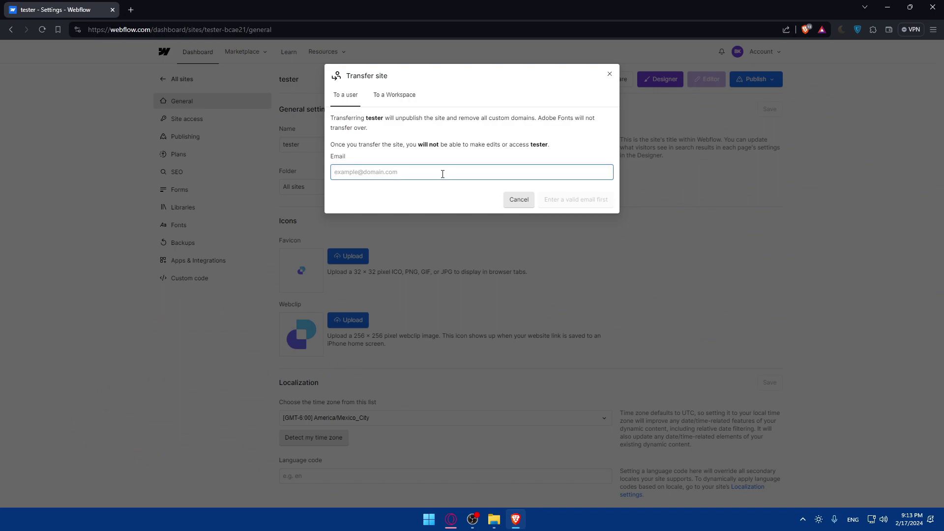
click(610, 74)
Return to All sites and check the option menus of the tester and Hello cards.
click(184, 88)
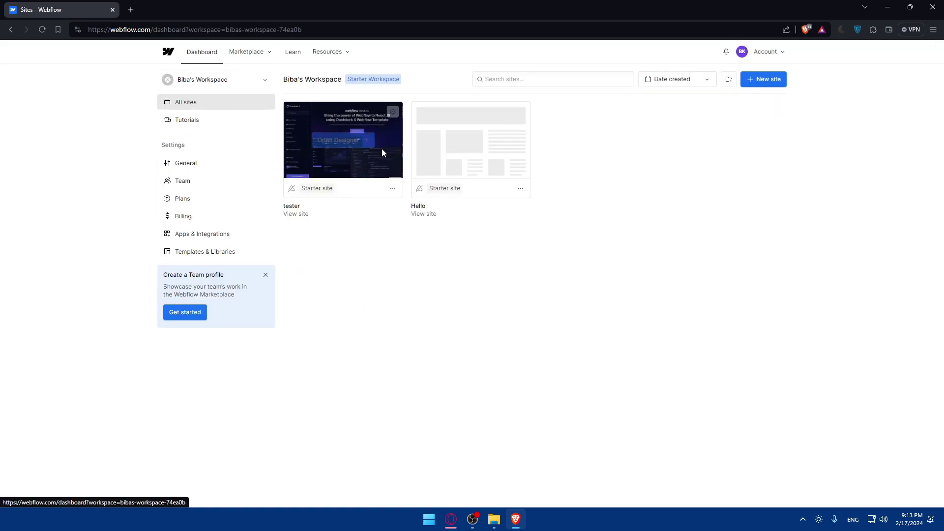
click(392, 189)
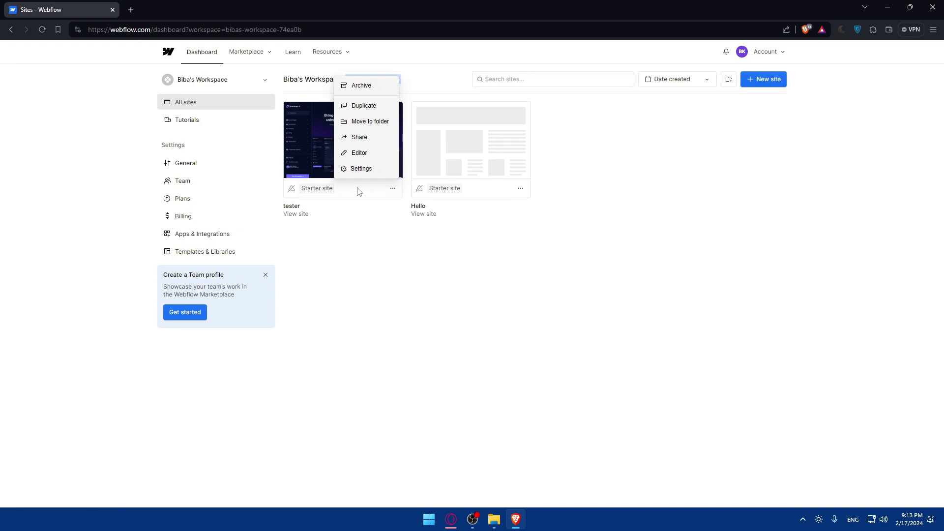
click(383, 270)
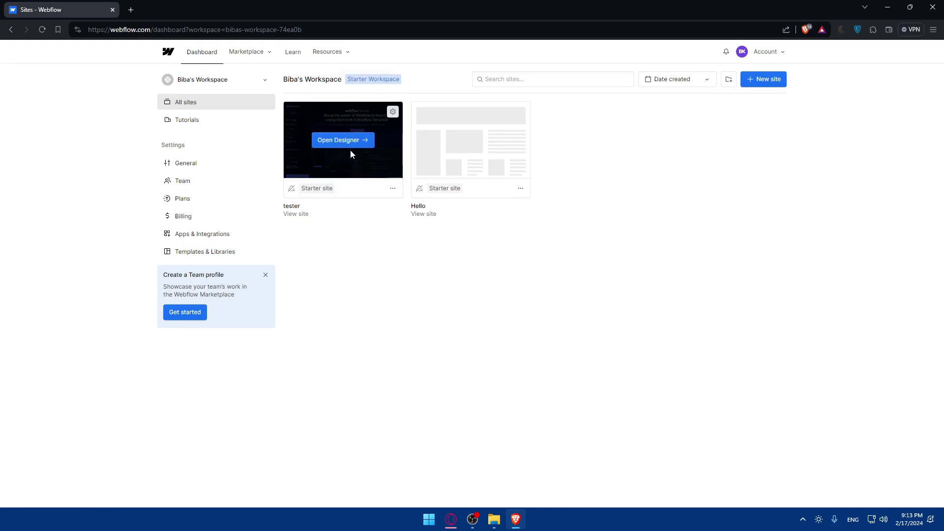
click(520, 188)
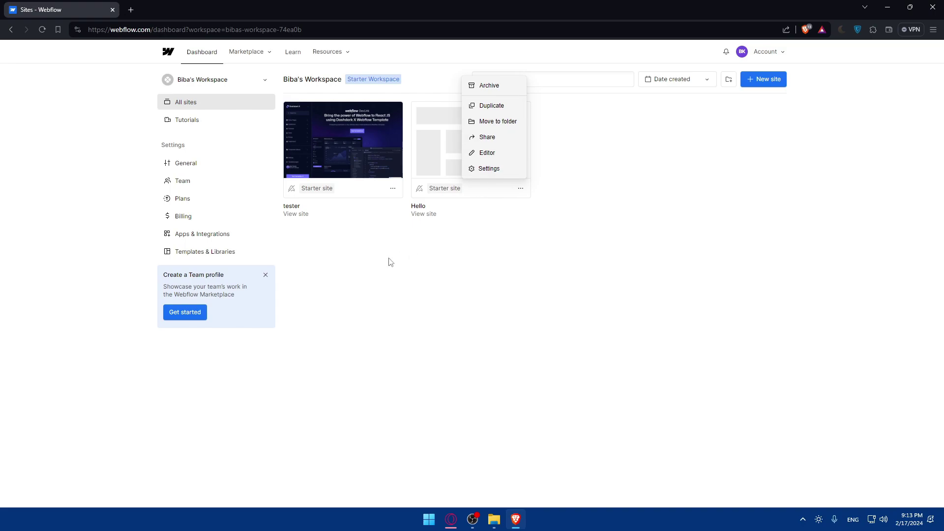
click(343, 256)
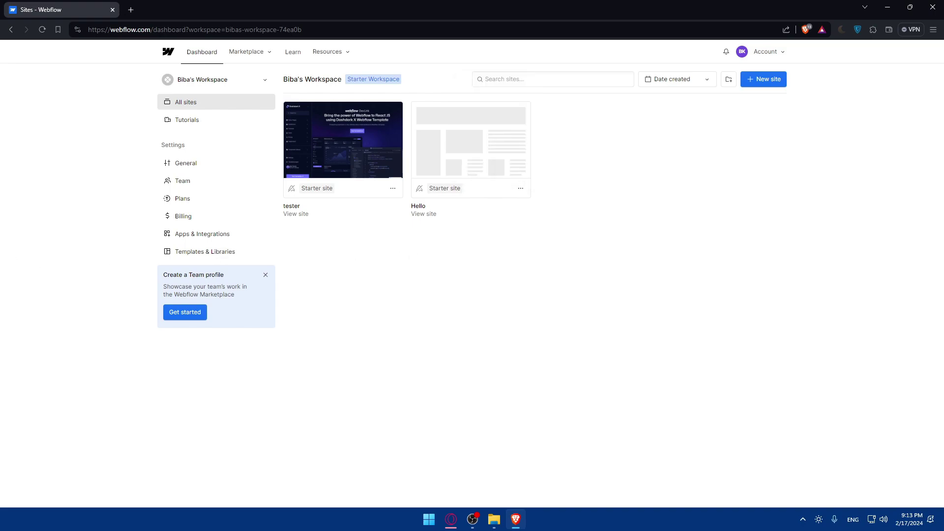
click(387, 192)
click(362, 249)
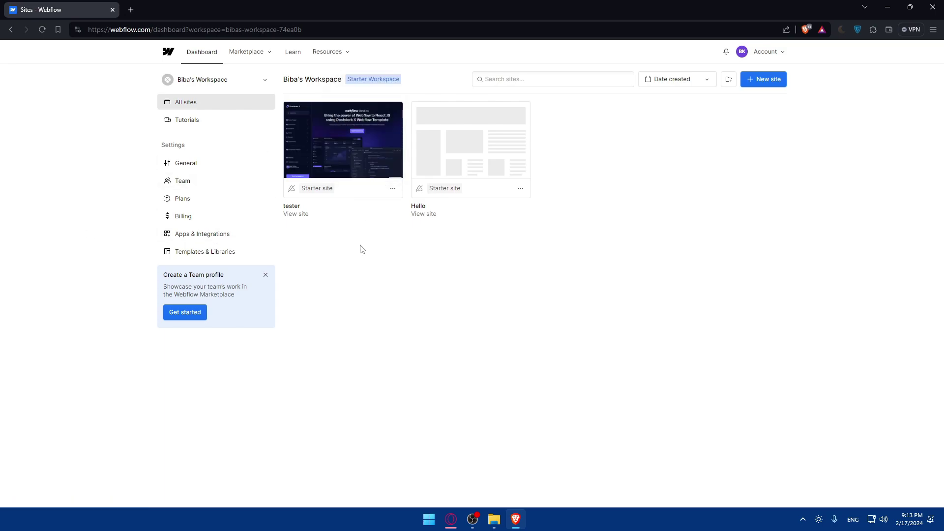